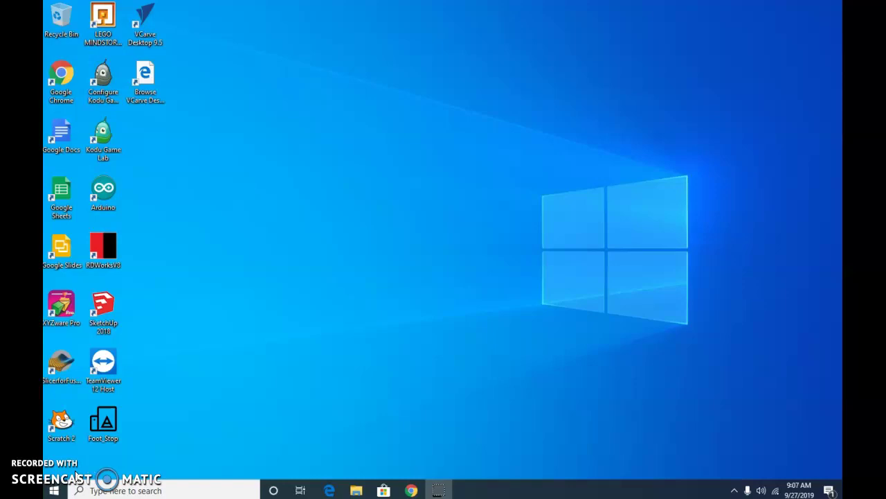
Step: Switch to the Tinkercad design in Chrome, look around the empty workplane from several angles, and restore the home view
{"action": "left_click", "coordinate": [415, 489]}
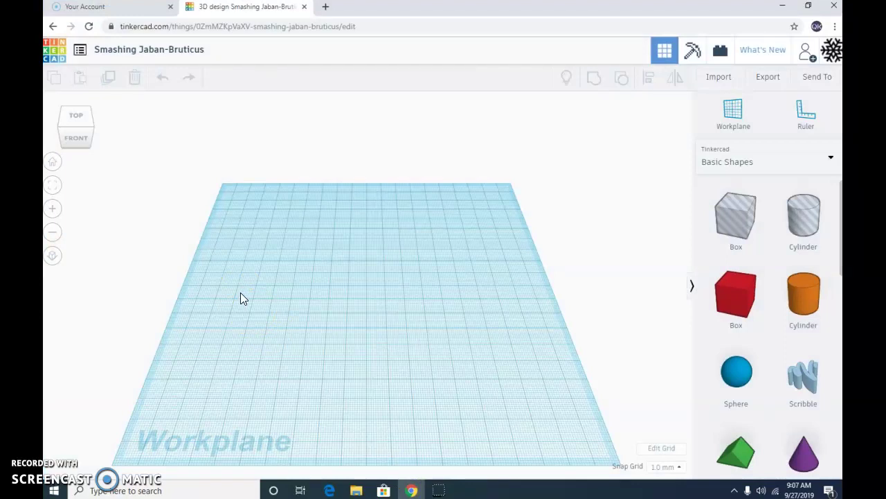
{"action": "right_click_drag", "start_coordinate": [237, 297], "coordinate": [255, 273]}
{"action": "scroll", "coordinate": [361, 283], "scroll_direction": "up", "scroll_amount": 5}
{"action": "scroll", "coordinate": [361, 282], "scroll_direction": "down", "scroll_amount": 3}
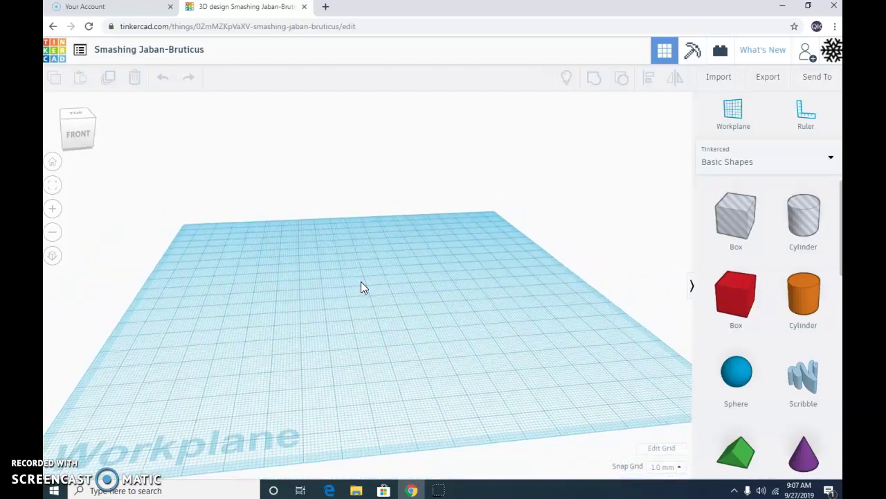
{"action": "right_click_drag", "start_coordinate": [297, 290], "coordinate": [385, 274]}
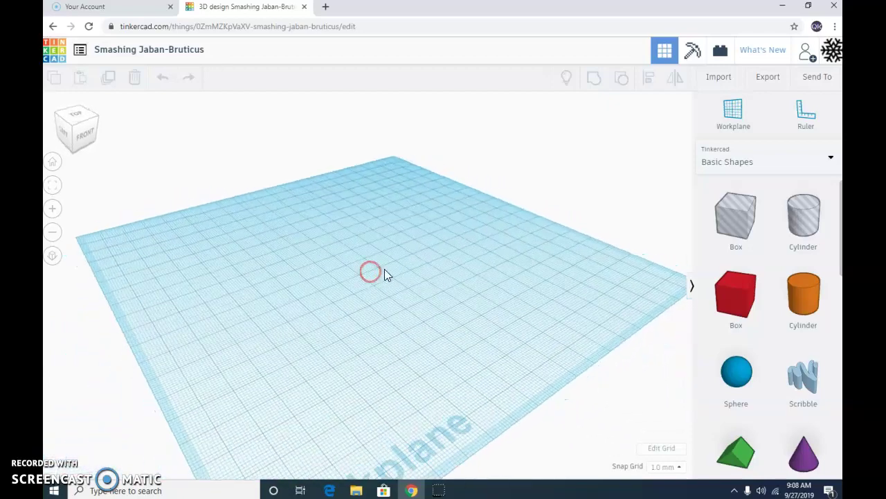
{"action": "left_click", "coordinate": [53, 163]}
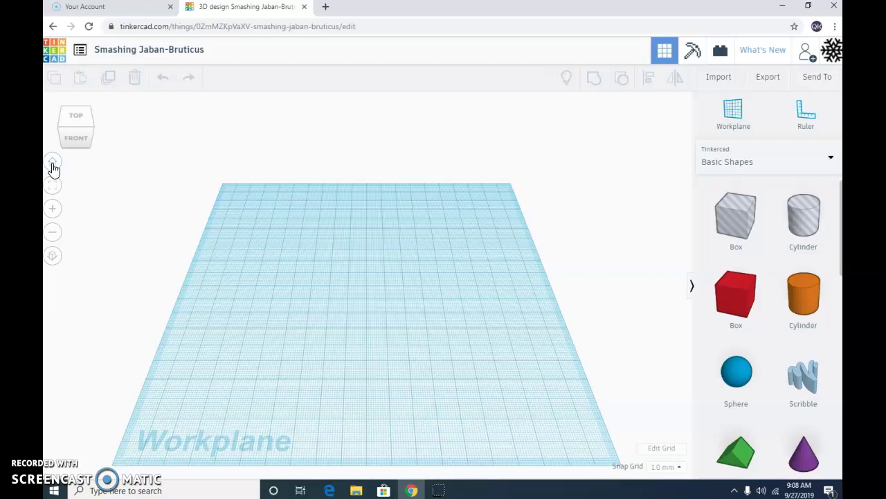
Step: Place a solid red box on the workplane and enlarge its base, setting the depth to 50 mm
{"action": "left_click_drag", "start_coordinate": [727, 291], "coordinate": [401, 320]}
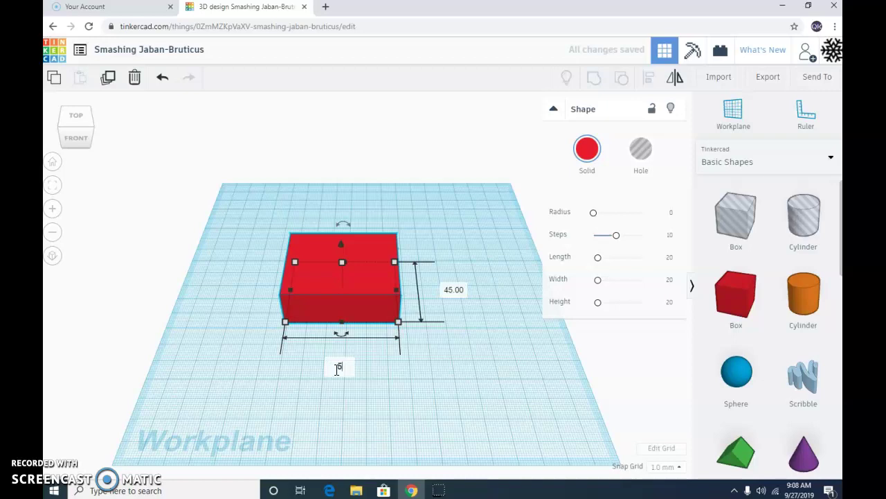
{"action": "left_click", "coordinate": [453, 288]}
{"action": "type", "text": "50"}
{"action": "key", "text": "Return"}
{"action": "left_click", "coordinate": [469, 340]}
Step: Raise the red box so that it floats above the workplane
{"action": "right_click_drag", "start_coordinate": [469, 340], "coordinate": [512, 315]}
{"action": "left_click", "coordinate": [345, 272]}
{"action": "left_click_drag", "start_coordinate": [339, 236], "coordinate": [338, 200]}
{"action": "right_click_drag", "start_coordinate": [318, 230], "coordinate": [300, 269]}
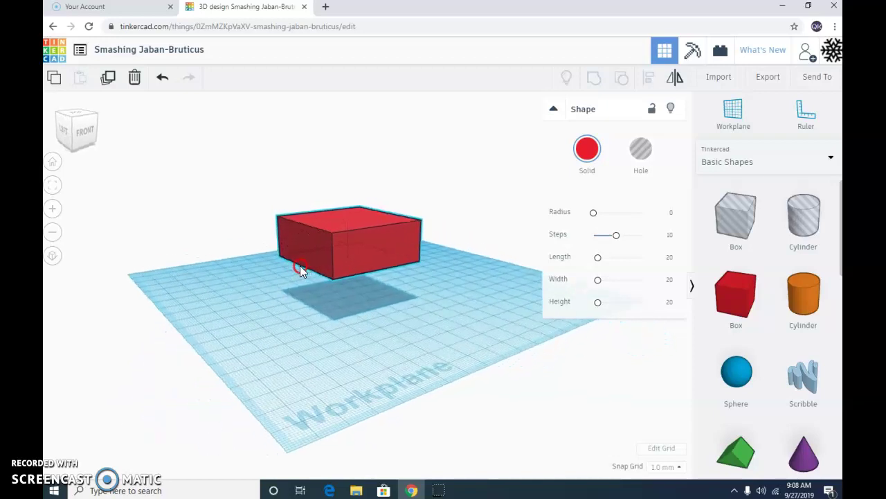
Step: Drop the floating red box back down onto the workplane
{"action": "left_click", "coordinate": [300, 267]}
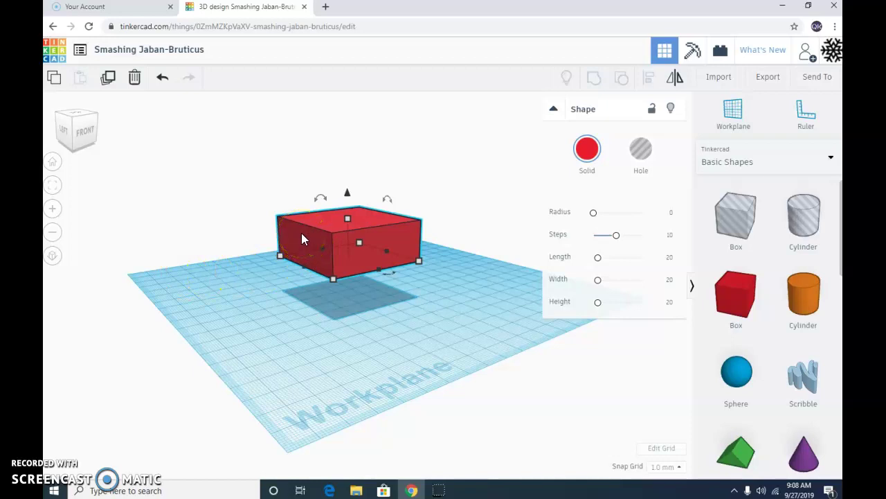
{"action": "key", "text": "d"}
{"action": "left_click", "coordinate": [230, 269]}
{"action": "right_click_drag", "start_coordinate": [495, 318], "coordinate": [386, 336]}
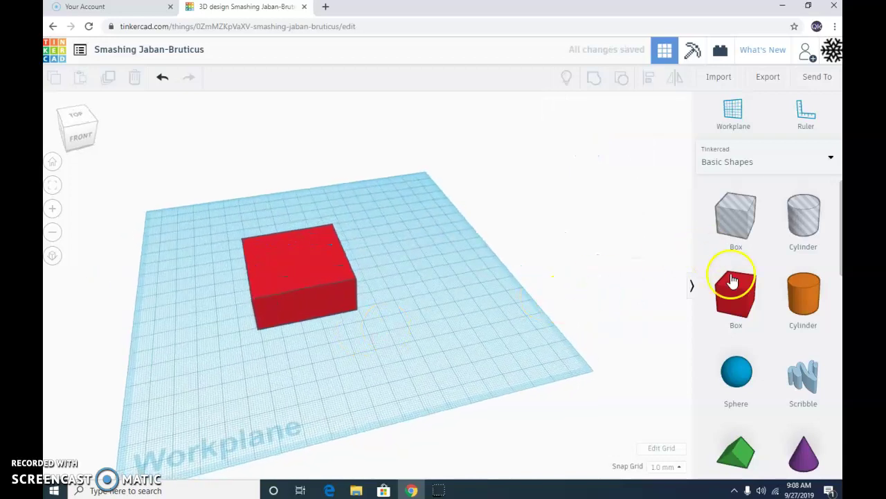
Step: Add a tall Tube beside the red box and turn it into a hole
{"action": "scroll", "coordinate": [770, 334], "scroll_direction": "down", "scroll_amount": 2}
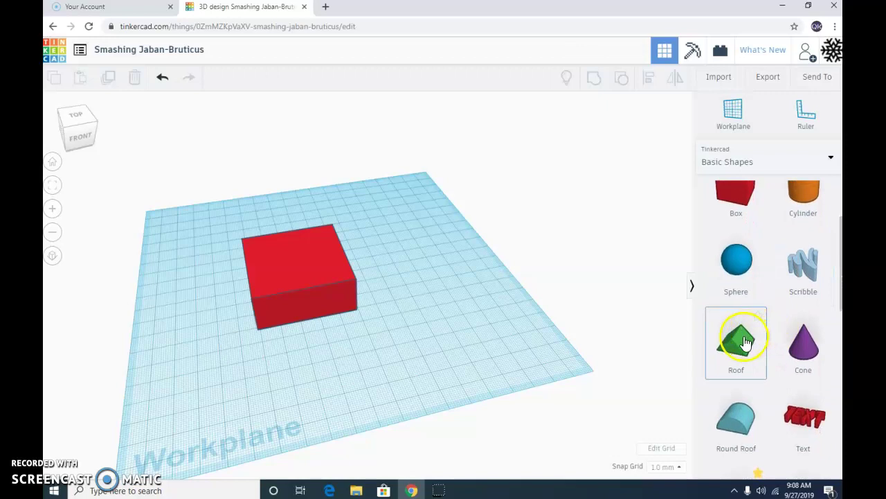
{"action": "scroll", "coordinate": [745, 342], "scroll_direction": "down", "scroll_amount": 5}
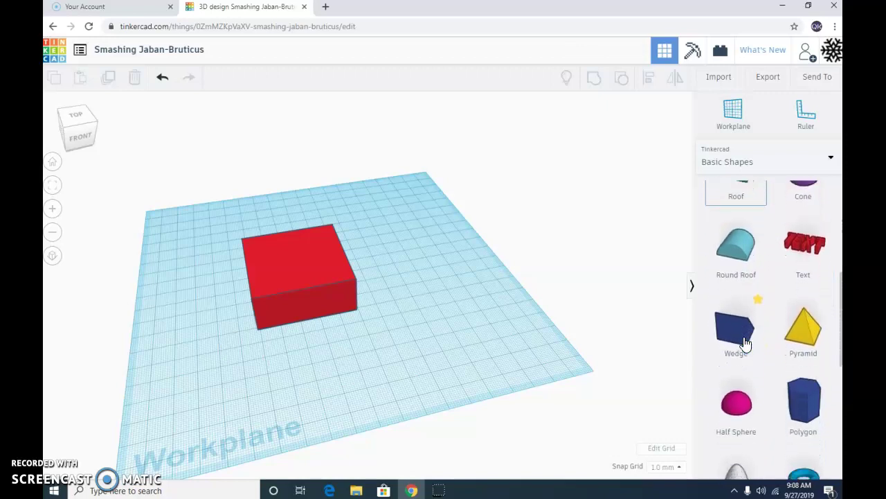
{"action": "scroll", "coordinate": [742, 342], "scroll_direction": "down", "scroll_amount": 1}
{"action": "left_click_drag", "start_coordinate": [736, 393], "coordinate": [398, 213]}
{"action": "right_click_drag", "start_coordinate": [335, 315], "coordinate": [347, 262]}
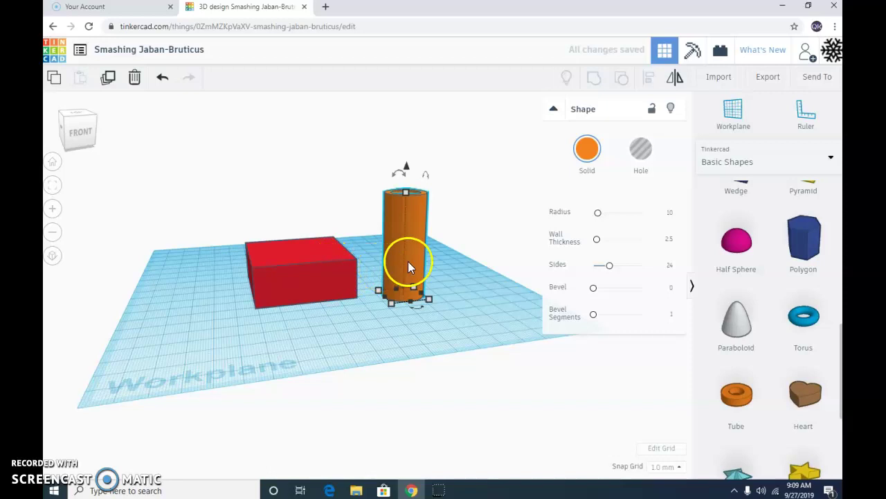
{"action": "left_click", "coordinate": [641, 151]}
Step: Move the tube hole into the red box, near the middle of its top face
{"action": "right_click_drag", "start_coordinate": [352, 190], "coordinate": [386, 263]}
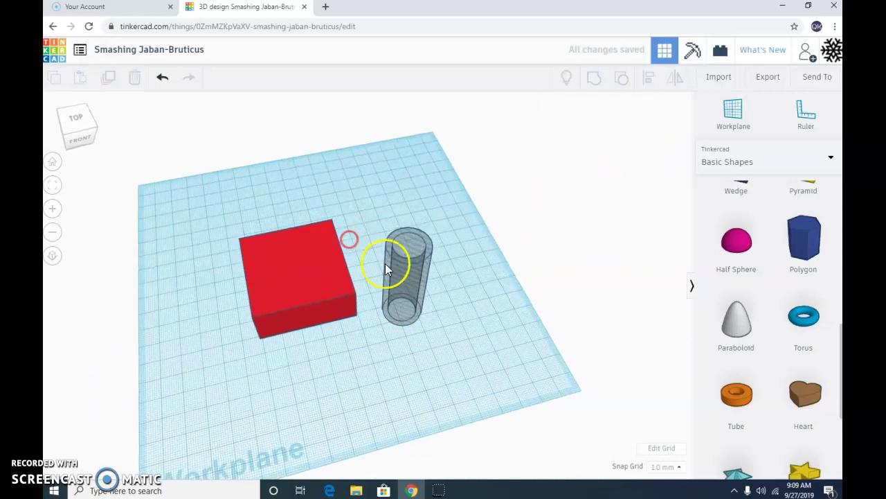
{"action": "left_click_drag", "start_coordinate": [392, 280], "coordinate": [297, 264]}
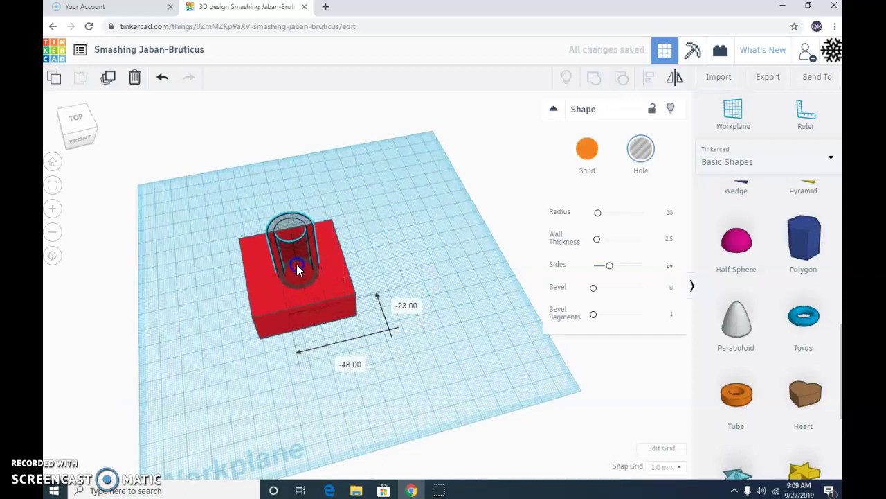
{"action": "left_click", "coordinate": [229, 256]}
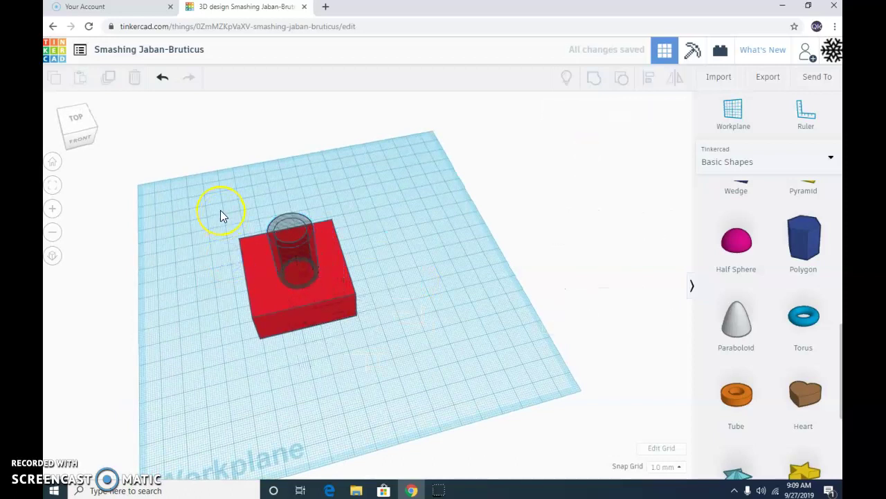
{"action": "right_click_drag", "start_coordinate": [221, 209], "coordinate": [247, 206]}
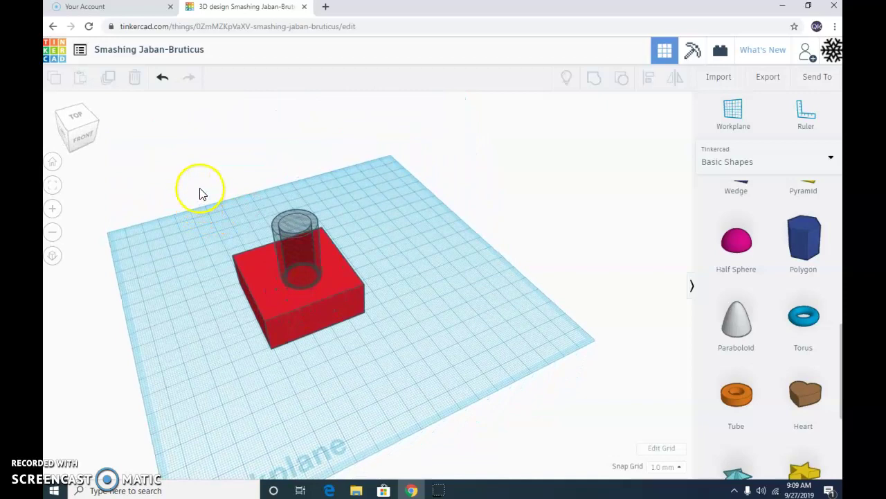
Step: Group the red box and the tube hole to cut a ring through the box
{"action": "left_click_drag", "start_coordinate": [339, 320], "coordinate": [396, 368]}
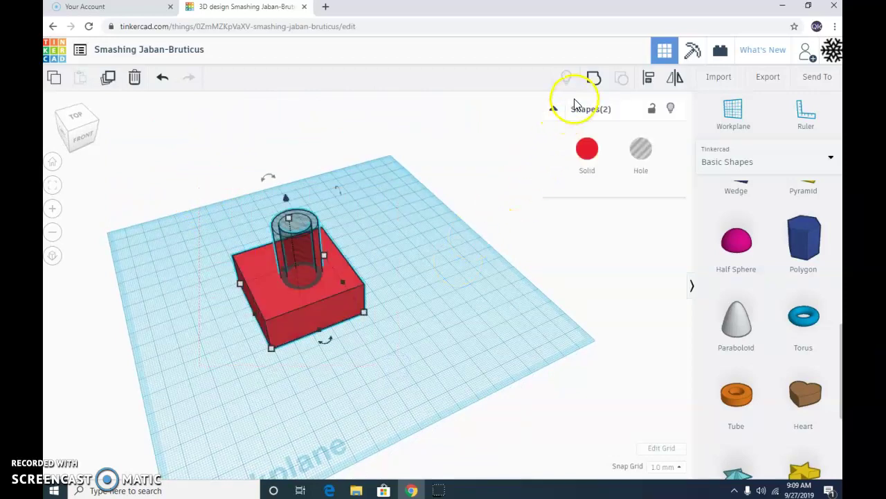
{"action": "left_click", "coordinate": [593, 87]}
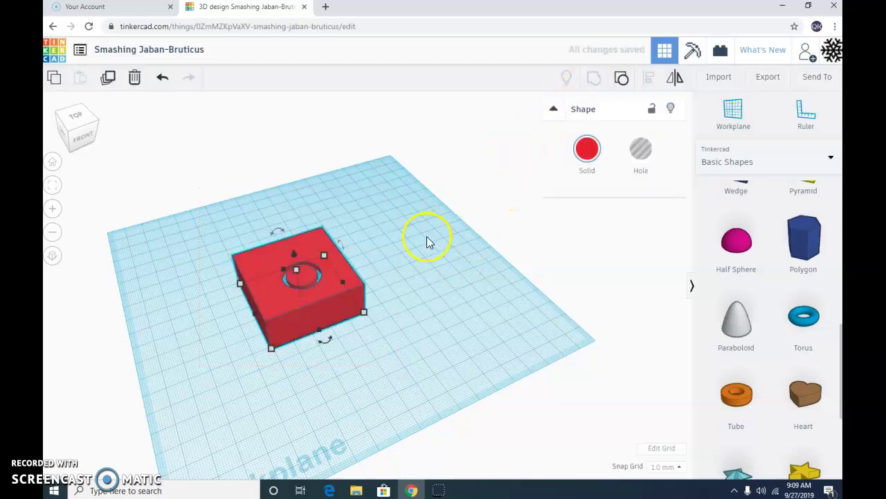
{"action": "left_click", "coordinate": [429, 239]}
{"action": "right_click_drag", "start_coordinate": [370, 242], "coordinate": [360, 265]}
Step: Ungroup the box and tube hole, and move the tube hole clear of the box
{"action": "left_click_drag", "start_coordinate": [250, 294], "coordinate": [396, 372]}
{"action": "left_click", "coordinate": [616, 84]}
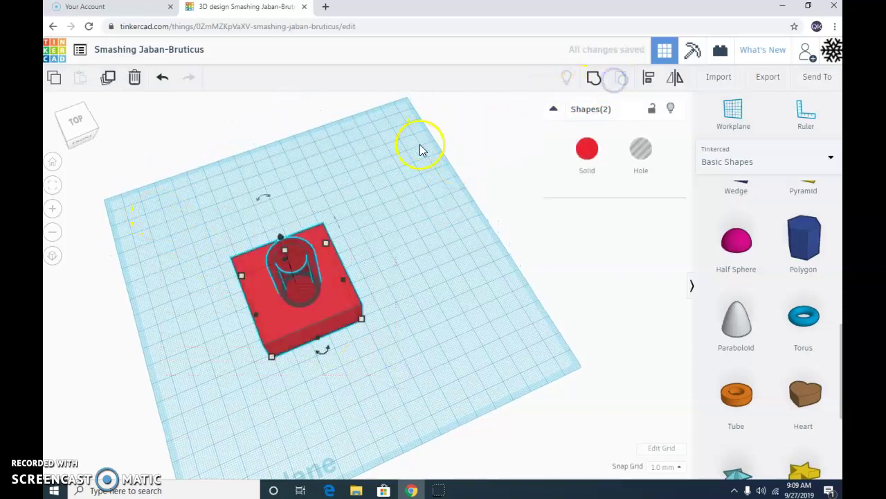
{"action": "left_click", "coordinate": [226, 177]}
{"action": "right_click_drag", "start_coordinate": [222, 212], "coordinate": [196, 217]}
{"action": "left_click_drag", "start_coordinate": [305, 286], "coordinate": [395, 230]}
{"action": "left_click", "coordinate": [245, 212]}
Step: Align the red box and tube hole so their centres match along both horizontal directions
{"action": "right_click_drag", "start_coordinate": [246, 212], "coordinate": [217, 199]}
{"action": "left_click_drag", "start_coordinate": [217, 194], "coordinate": [449, 352]}
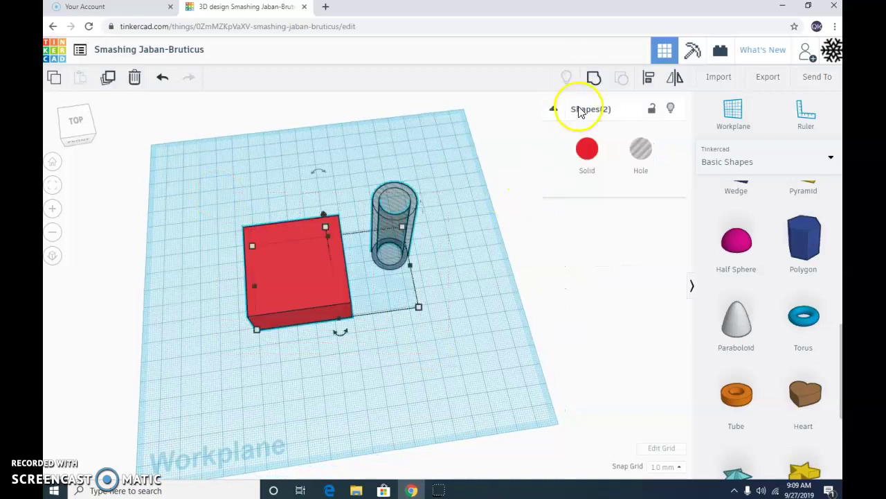
{"action": "left_click", "coordinate": [650, 81]}
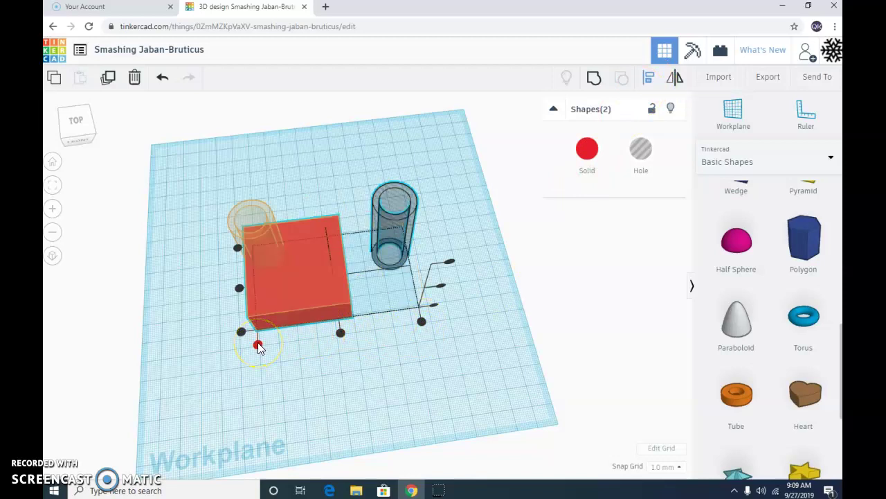
{"action": "left_click", "coordinate": [343, 335]}
{"action": "right_click_drag", "start_coordinate": [237, 320], "coordinate": [382, 312]}
{"action": "left_click", "coordinate": [350, 375]}
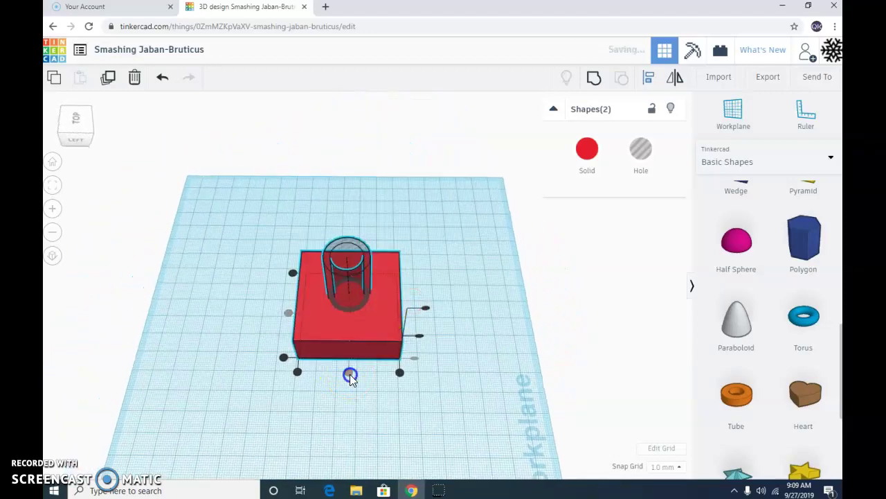
{"action": "left_click", "coordinate": [455, 372]}
{"action": "right_click_drag", "start_coordinate": [464, 368], "coordinate": [330, 380]}
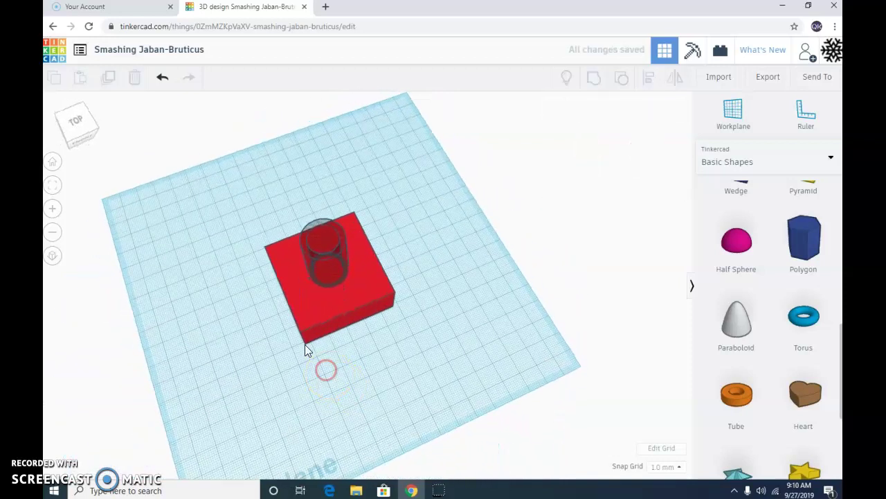
Step: Group the centred tube hole with the red box to cut the ring in its middle
{"action": "left_click_drag", "start_coordinate": [257, 229], "coordinate": [435, 365]}
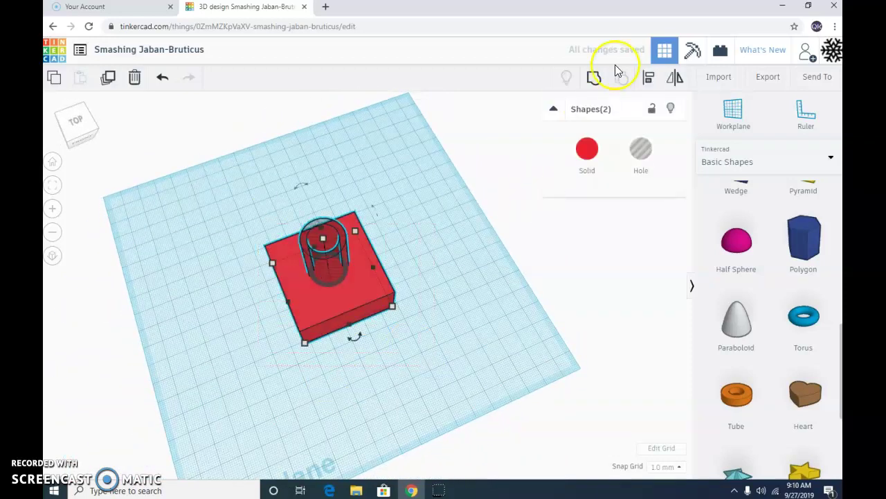
{"action": "left_click", "coordinate": [594, 77]}
{"action": "left_click", "coordinate": [416, 233]}
{"action": "mouse_move", "coordinate": [416, 233]}
{"action": "right_mouse_down"}
{"action": "mouse_move", "coordinate": [414, 267]}
{"action": "mouse_move", "coordinate": [410, 220]}
{"action": "right_mouse_up"}
Step: Delete the grouped red block and place a new solid orange Tube on the empty workplane
{"action": "left_click", "coordinate": [348, 282]}
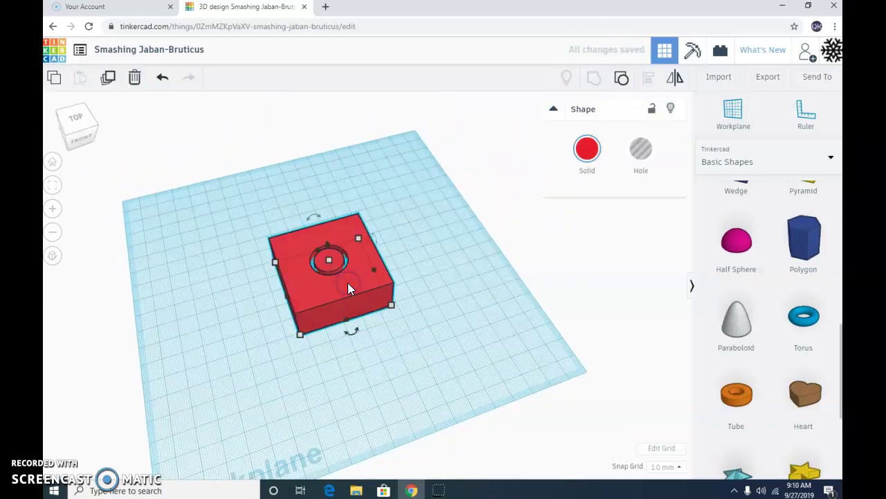
{"action": "key", "text": "Delete"}
{"action": "right_click_drag", "start_coordinate": [348, 283], "coordinate": [307, 283]}
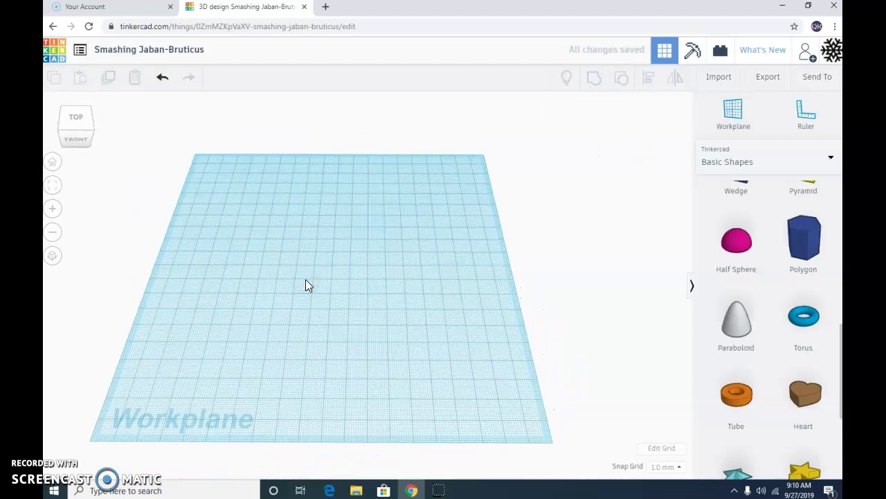
{"action": "left_click_drag", "start_coordinate": [738, 392], "coordinate": [246, 287]}
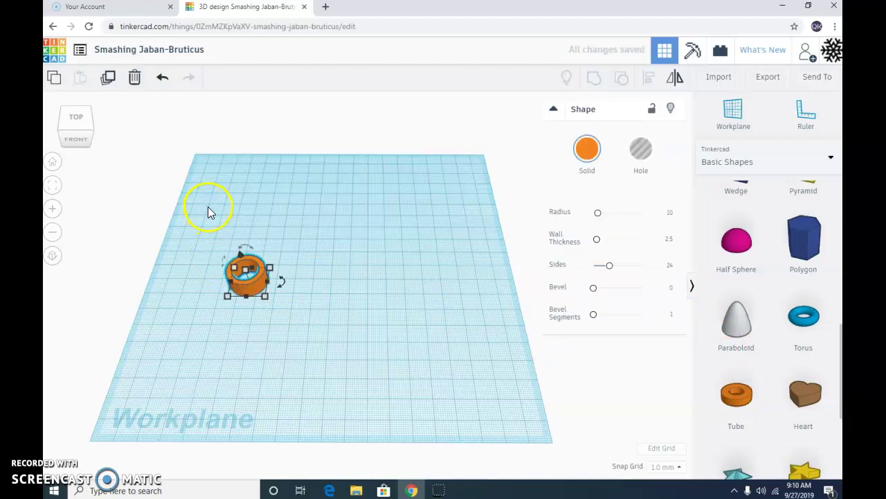
Step: Paste a copy of the tube beside the original and delete that copy
{"action": "left_click", "coordinate": [55, 78]}
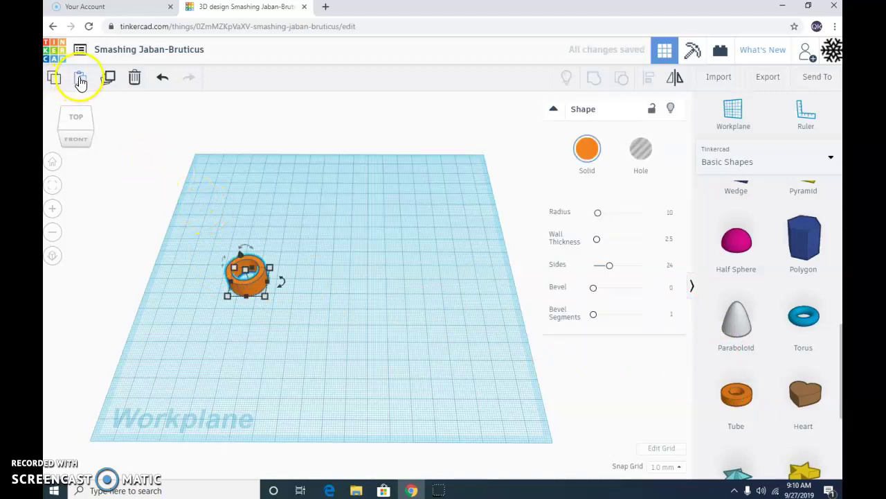
{"action": "left_click", "coordinate": [80, 78]}
{"action": "left_click_drag", "start_coordinate": [266, 298], "coordinate": [330, 268]}
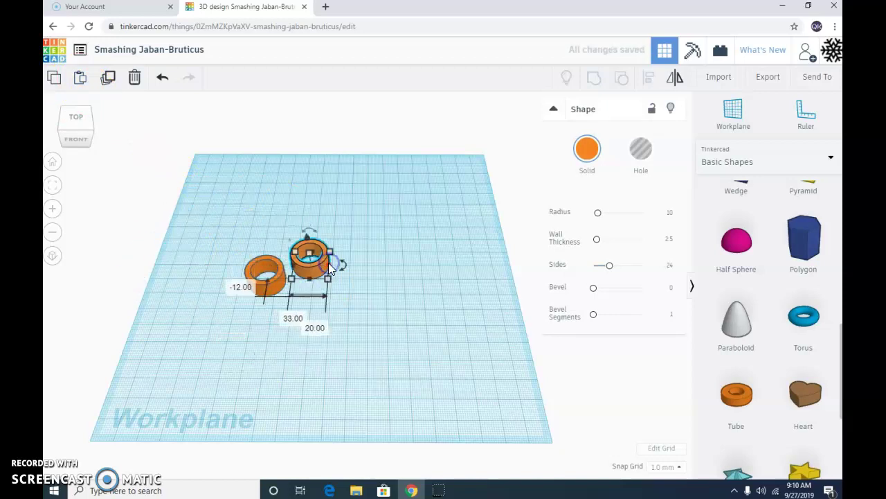
{"action": "key", "text": "Delete"}
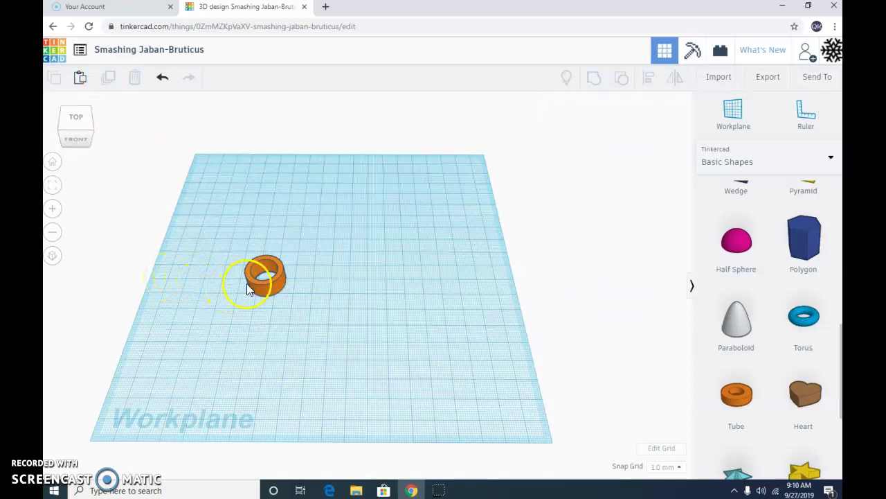
{"action": "right_click_drag", "start_coordinate": [263, 287], "coordinate": [261, 301]}
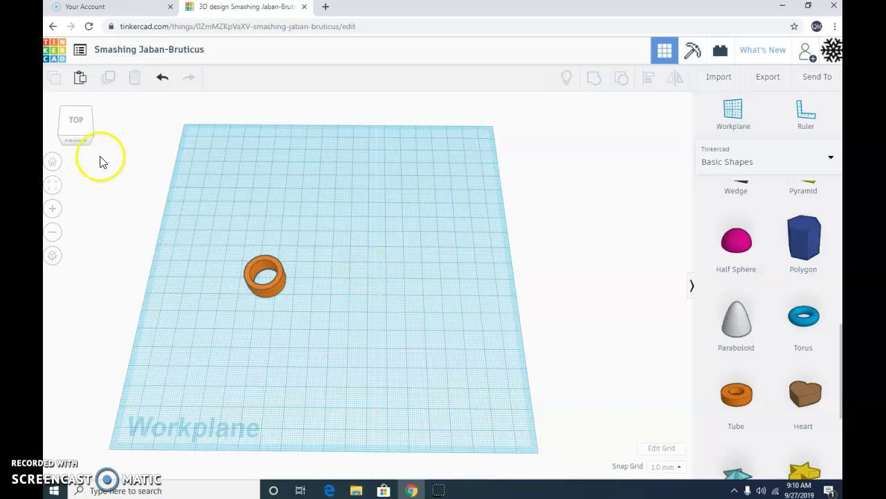
Step: Duplicate the remaining orange tube in place
{"action": "left_click", "coordinate": [252, 287]}
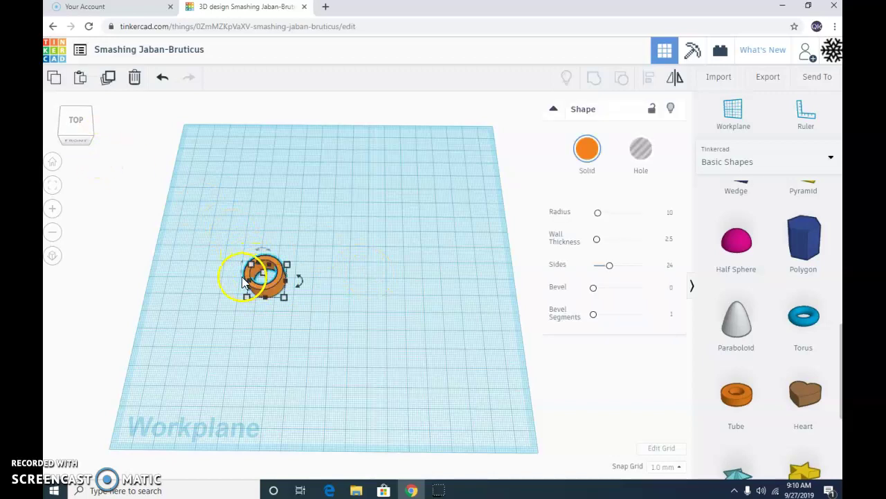
{"action": "left_click", "coordinate": [54, 81]}
{"action": "left_click", "coordinate": [109, 82]}
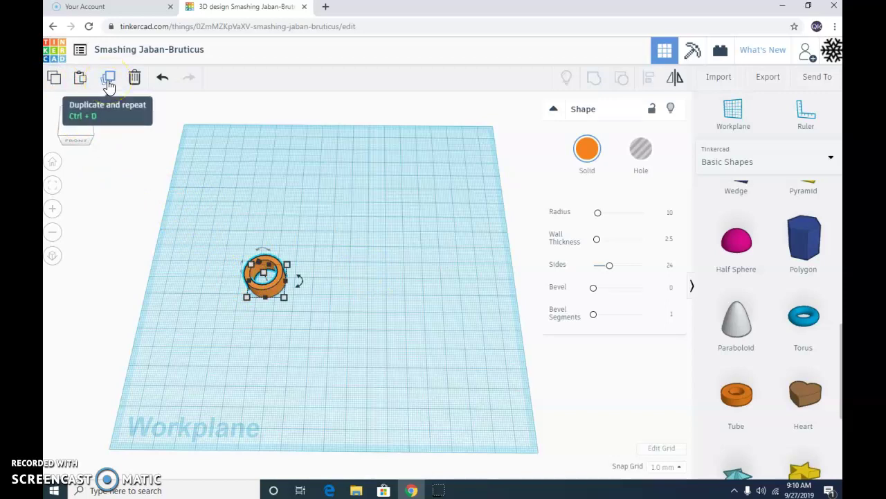
{"action": "left_click", "coordinate": [109, 82]}
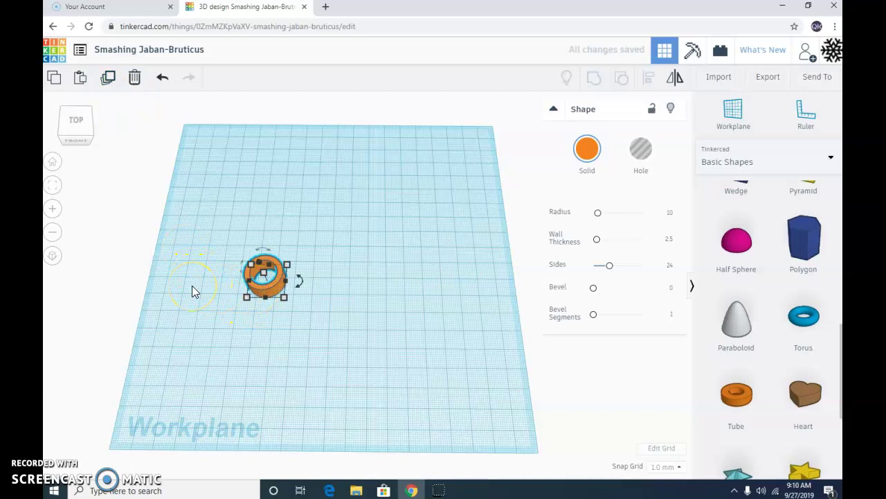
Step: Shift the duplicated tube sideways to the right by about half its width so it overlaps the original
{"action": "key", "text": "Right"}
{"action": "key", "text": "Right"}
{"action": "key", "text": "Right"}
{"action": "key", "text": "Right"}
{"action": "key", "text": "Right"}
{"action": "key", "text": "Right"}
{"action": "key", "text": "Right"}
{"action": "key", "text": "Right"}
{"action": "key", "text": "Right"}
{"action": "key", "text": "Right"}
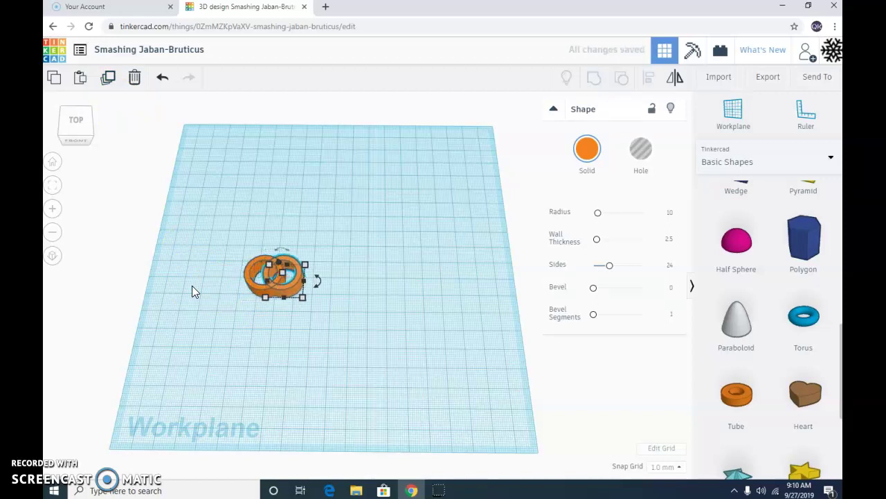
{"action": "key", "text": "Right"}
{"action": "key", "text": "Right"}
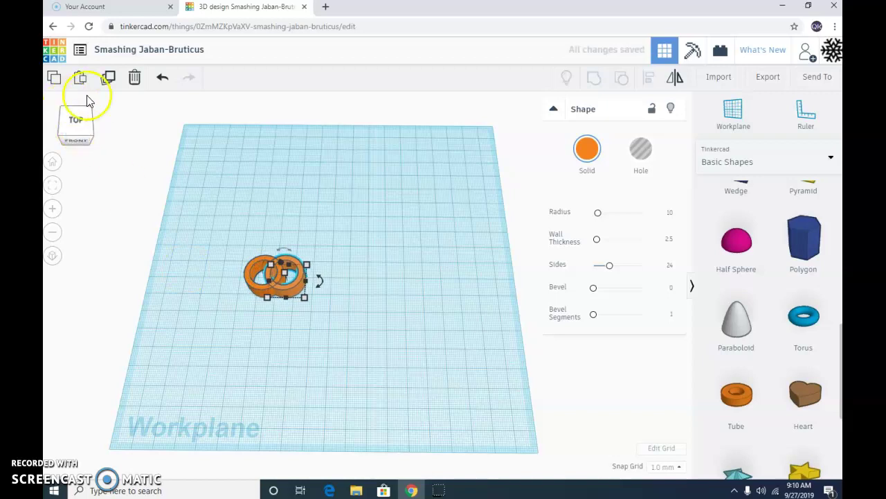
Step: Duplicate the shifted orange tube four more times to form a row of six overlapping tubes
{"action": "left_click", "coordinate": [109, 86]}
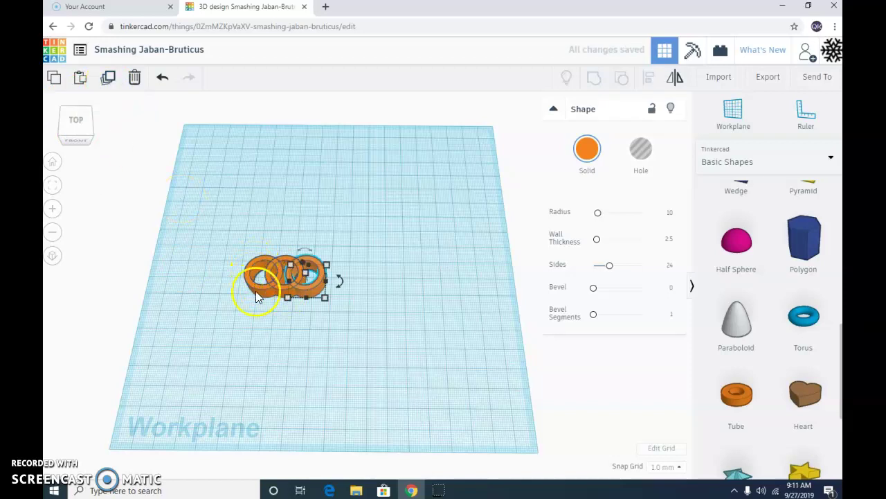
{"action": "left_click", "coordinate": [107, 81]}
{"action": "left_click", "coordinate": [107, 80]}
{"action": "left_click", "coordinate": [107, 81]}
{"action": "left_click", "coordinate": [209, 197]}
{"action": "mouse_move", "coordinate": [212, 192]}
{"action": "right_mouse_down"}
{"action": "mouse_move", "coordinate": [218, 228]}
{"action": "mouse_move", "coordinate": [267, 224]}
{"action": "mouse_move", "coordinate": [228, 166]}
{"action": "mouse_move", "coordinate": [214, 174]}
{"action": "mouse_move", "coordinate": [210, 232]}
{"action": "mouse_move", "coordinate": [203, 198]}
{"action": "right_mouse_up"}
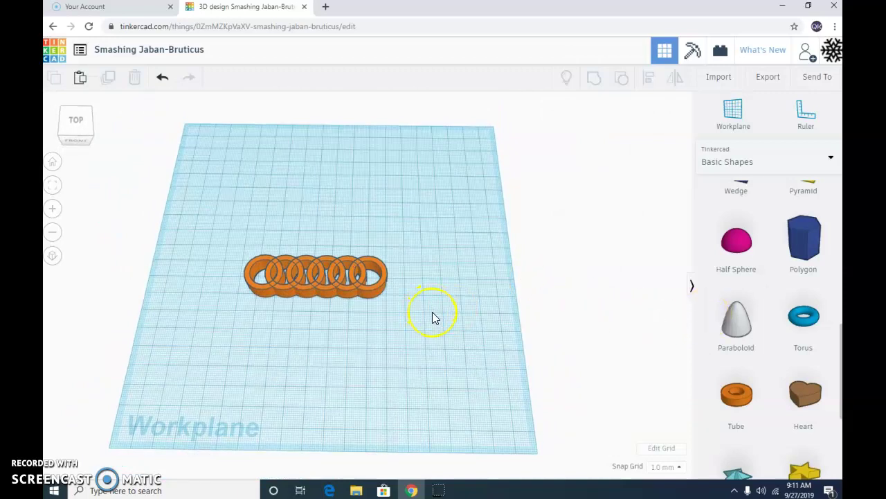
Step: Delete all six orange tubes from the workplane and reset to the home view
{"action": "right_click_drag", "start_coordinate": [432, 318], "coordinate": [457, 309]}
{"action": "left_click_drag", "start_coordinate": [219, 253], "coordinate": [440, 352]}
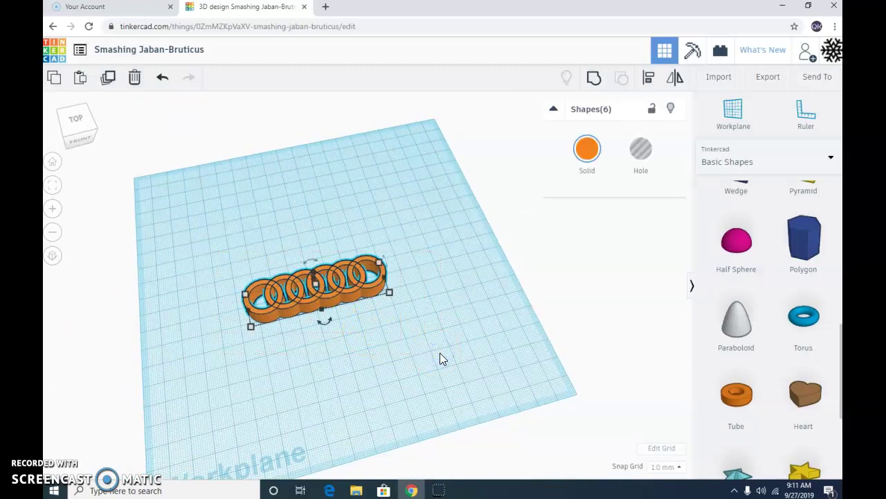
{"action": "key", "text": "Delete"}
{"action": "left_click", "coordinate": [440, 360]}
{"action": "left_click", "coordinate": [362, 310]}
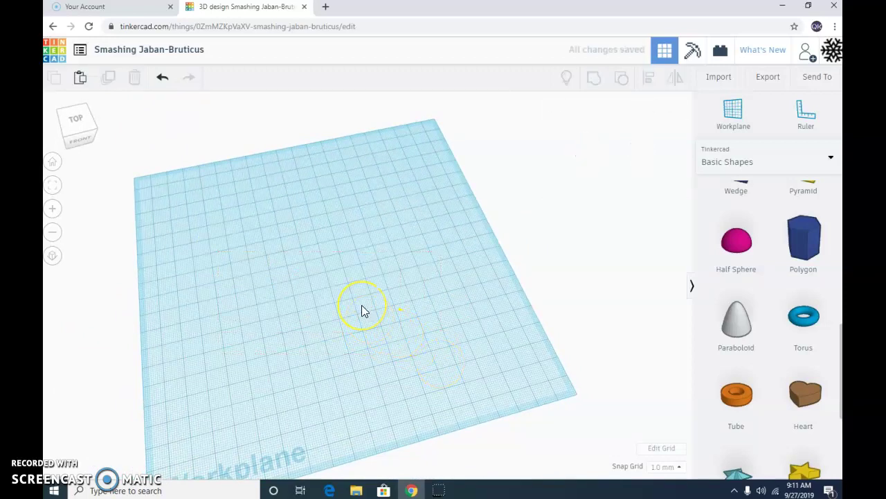
{"action": "left_click", "coordinate": [52, 162]}
{"action": "left_click", "coordinate": [288, 255]}
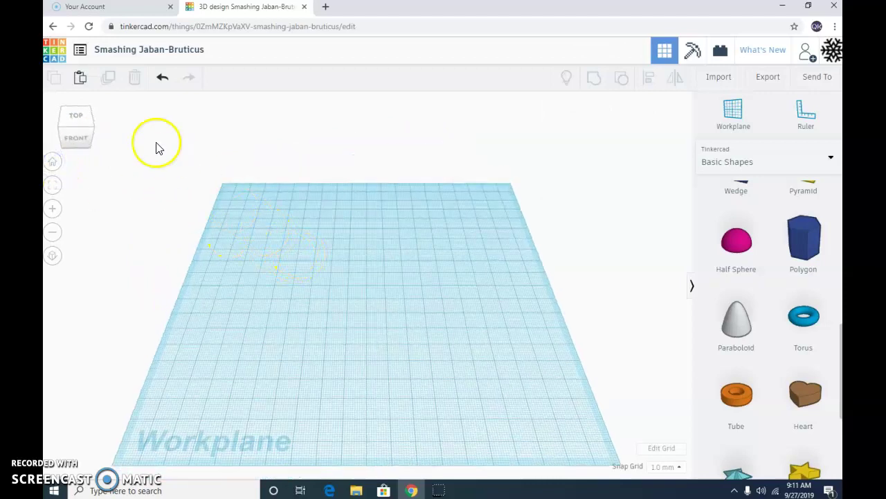
Step: Leave the design for the dashboard and open the gallery search
{"action": "left_click", "coordinate": [54, 52]}
{"action": "left_click", "coordinate": [350, 215]}
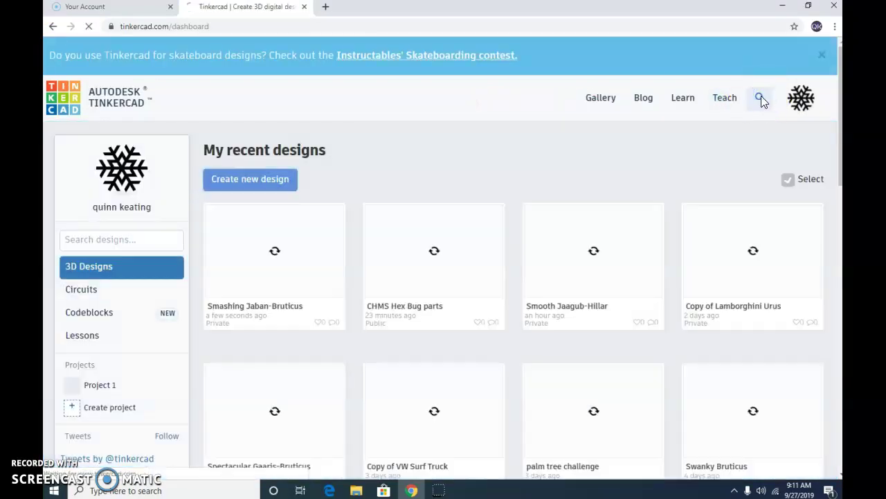
{"action": "left_click", "coordinate": [761, 98]}
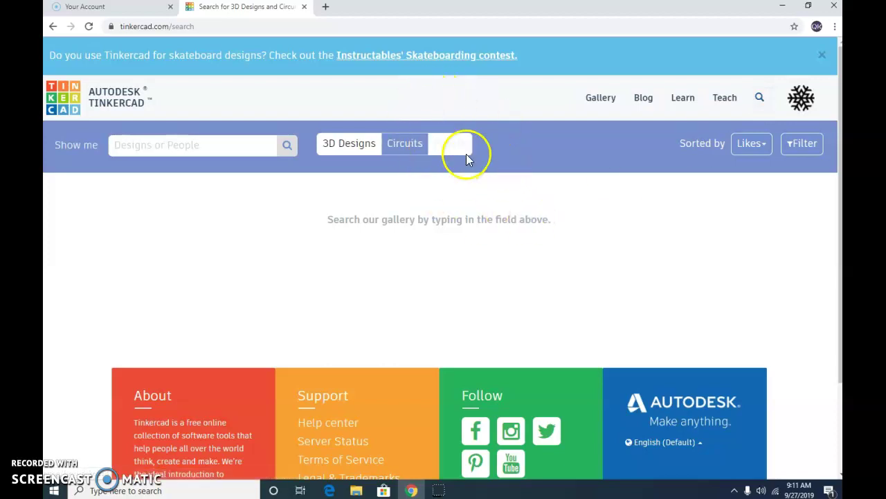
Step: Search the gallery's people for the teacher's full name and open the matching profile
{"action": "left_click", "coordinate": [451, 143]}
{"action": "left_click", "coordinate": [198, 145]}
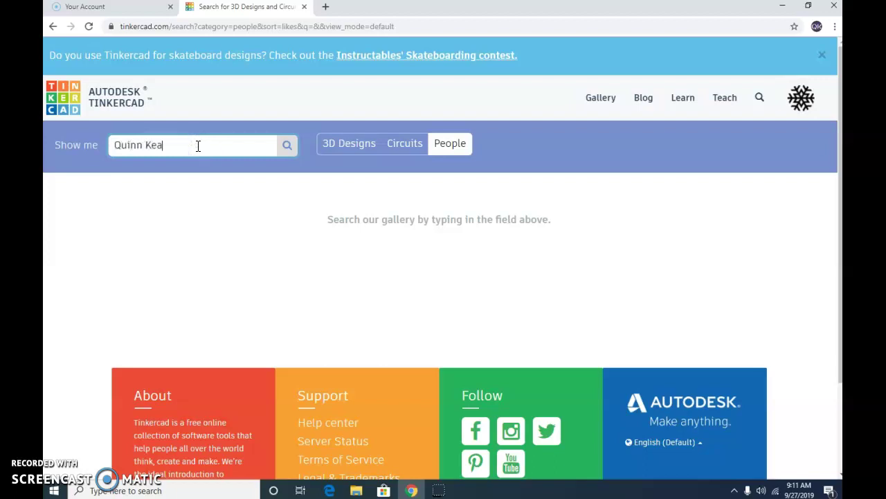
{"action": "left_click", "coordinate": [287, 145]}
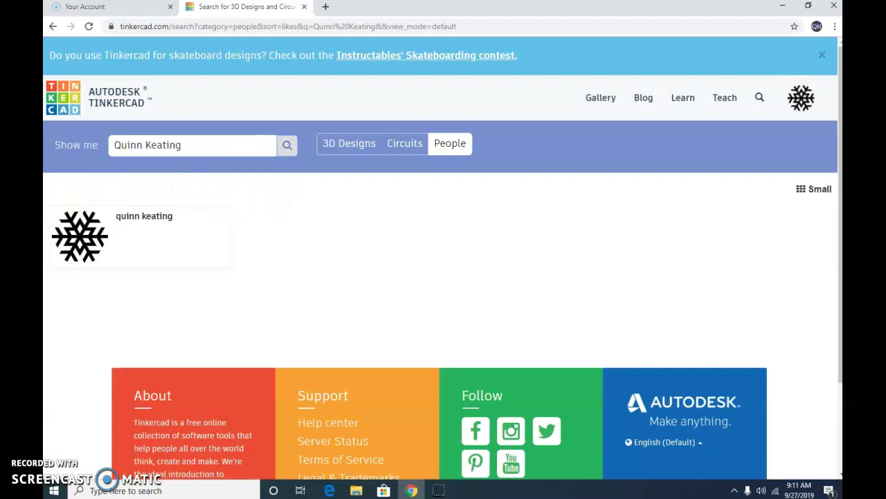
{"action": "left_click", "coordinate": [77, 236]}
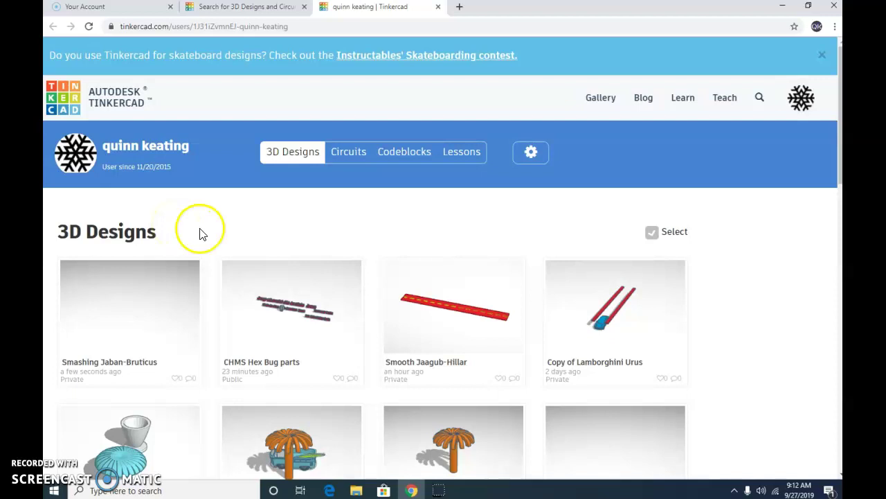
Step: Browse the profile's 3D designs and open CHMS Hex Bug parts for tinkering
{"action": "scroll", "coordinate": [205, 231], "scroll_direction": "down", "scroll_amount": 2}
{"action": "scroll", "coordinate": [208, 231], "scroll_direction": "up", "scroll_amount": 2}
{"action": "scroll", "coordinate": [207, 230], "scroll_direction": "down", "scroll_amount": 5}
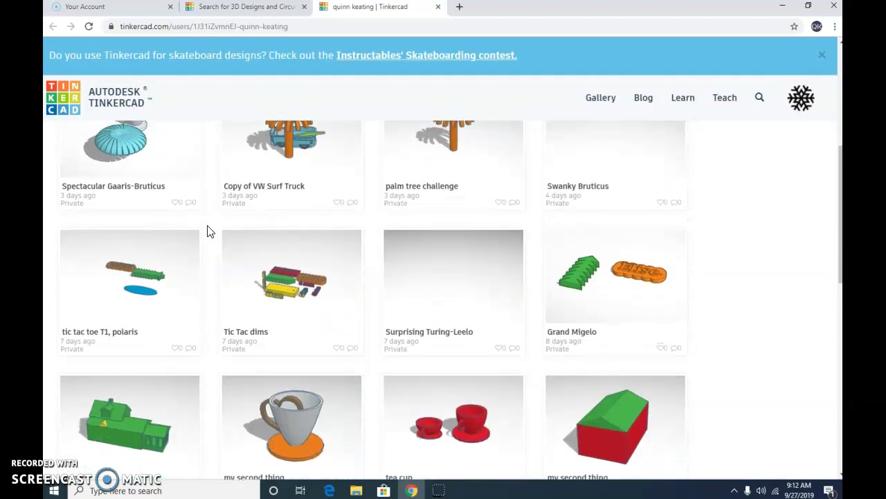
{"action": "scroll", "coordinate": [208, 230], "scroll_direction": "up", "scroll_amount": 5}
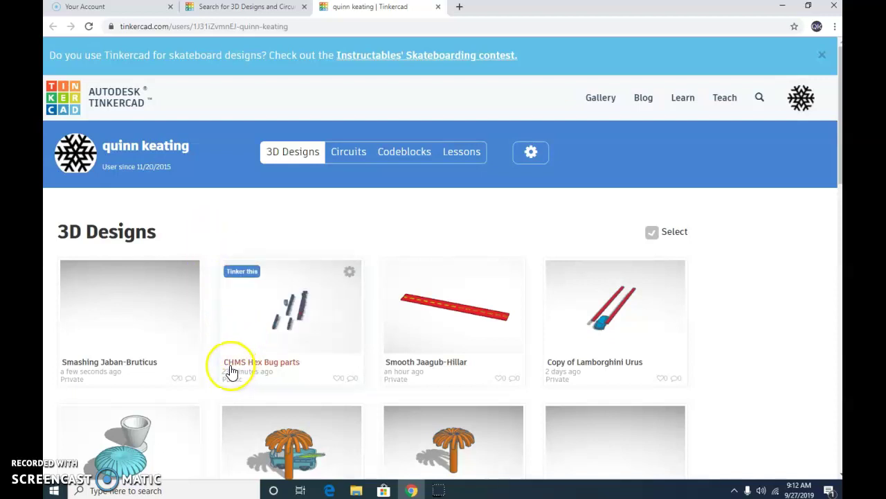
{"action": "left_click", "coordinate": [241, 271]}
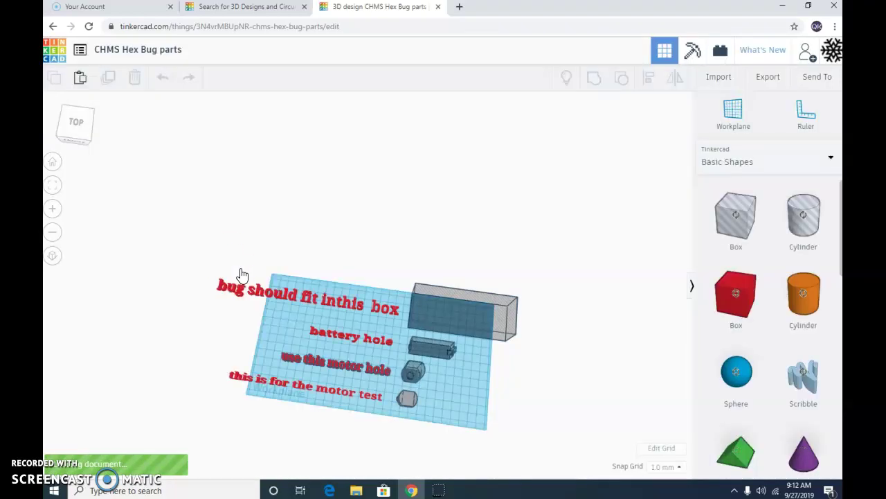
Step: Select all the hex bug parts and text labels in the design and copy them
{"action": "left_click", "coordinate": [211, 265]}
{"action": "right_click_drag", "start_coordinate": [177, 239], "coordinate": [217, 205]}
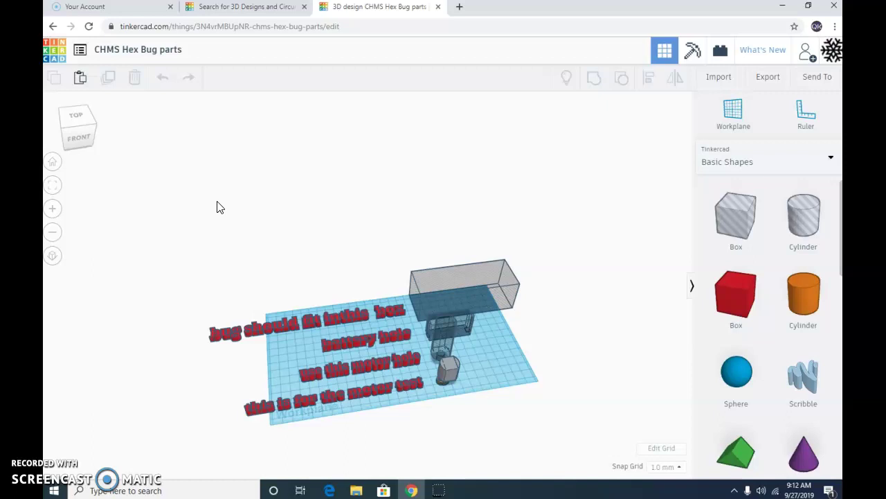
{"action": "right_click_drag", "start_coordinate": [219, 208], "coordinate": [217, 179]}
{"action": "left_click", "coordinate": [178, 217]}
{"action": "left_click_drag", "start_coordinate": [176, 205], "coordinate": [574, 415]}
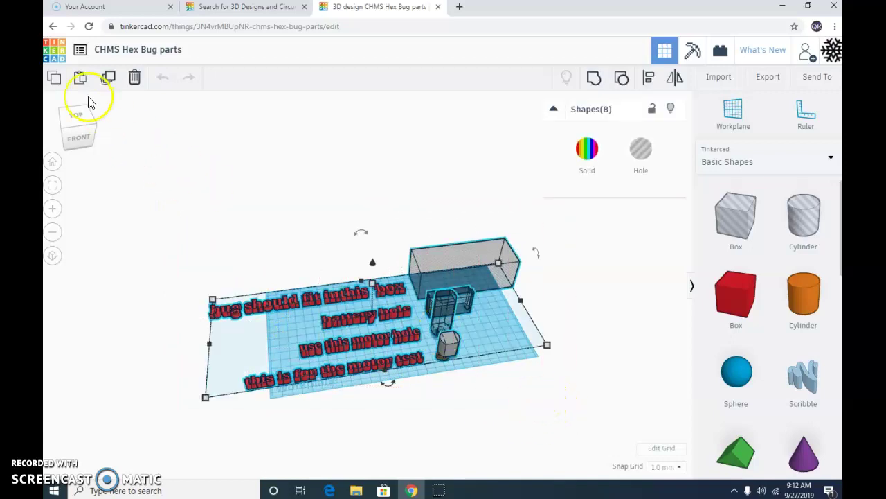
{"action": "left_click", "coordinate": [57, 79]}
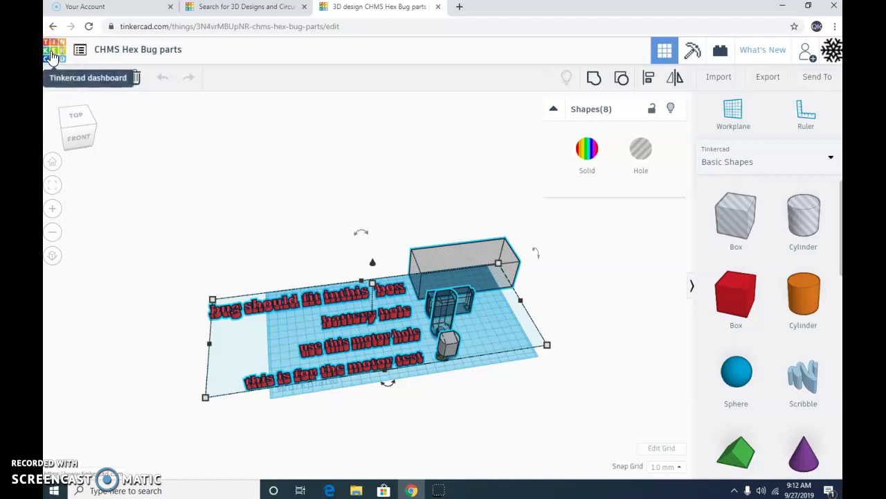
Step: Create a new 3D design from the dashboard and paste the copied hex bug parts into it
{"action": "left_click", "coordinate": [52, 58]}
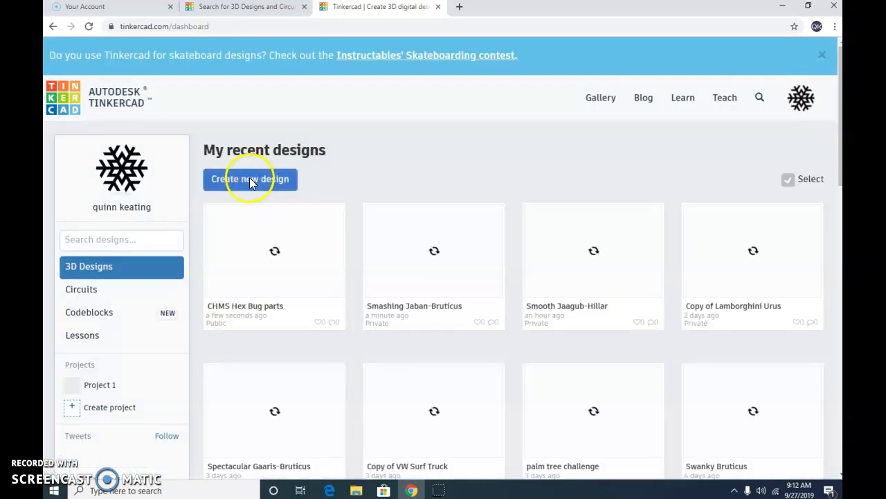
{"action": "left_click", "coordinate": [250, 179]}
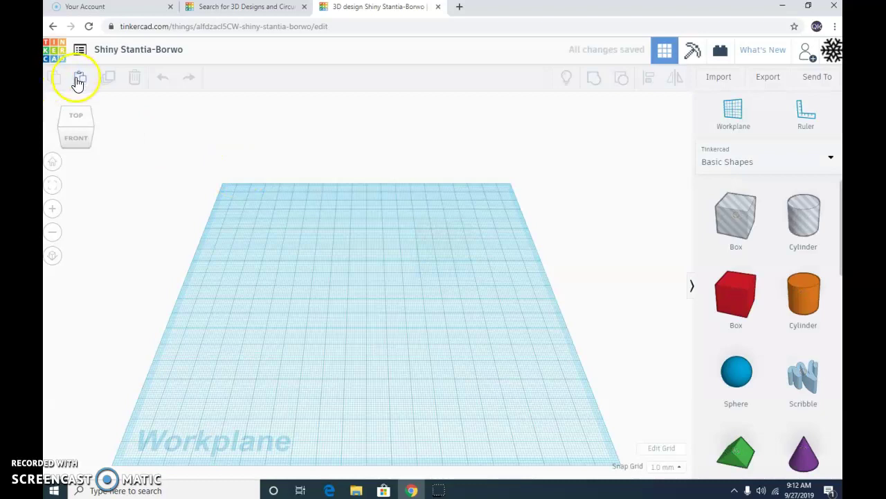
{"action": "left_click", "coordinate": [77, 79]}
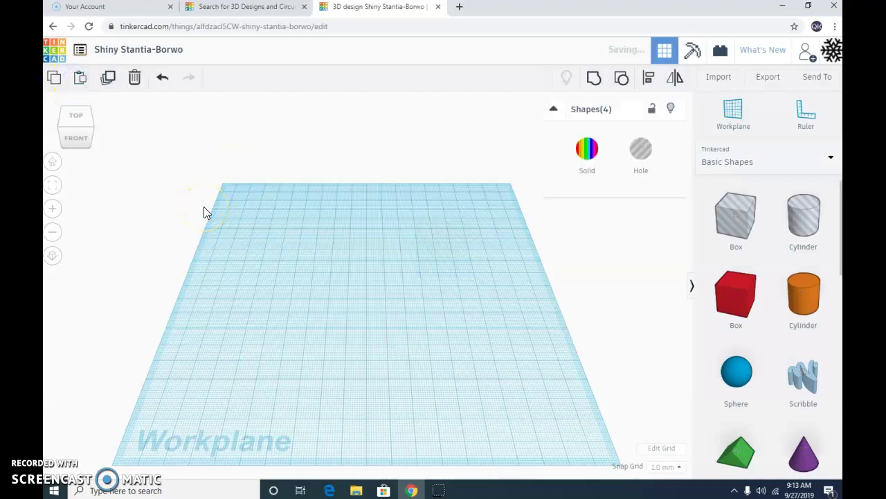
{"action": "scroll", "coordinate": [254, 243], "scroll_direction": "down", "scroll_amount": 2}
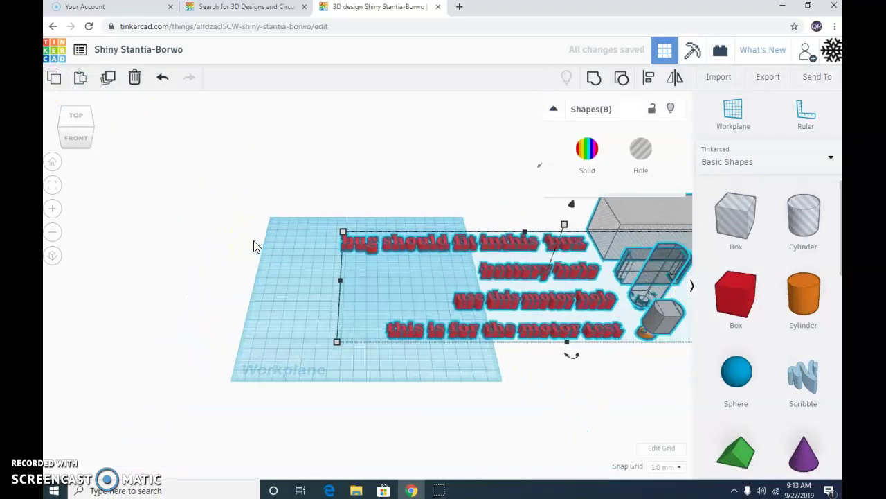
{"action": "scroll", "coordinate": [250, 236], "scroll_direction": "down", "scroll_amount": 2}
Step: Group all the pasted parts and labels and move them off the workplane, just behind its back edge
{"action": "left_click", "coordinate": [372, 340]}
{"action": "middle_click_drag", "start_coordinate": [408, 344], "coordinate": [349, 334]}
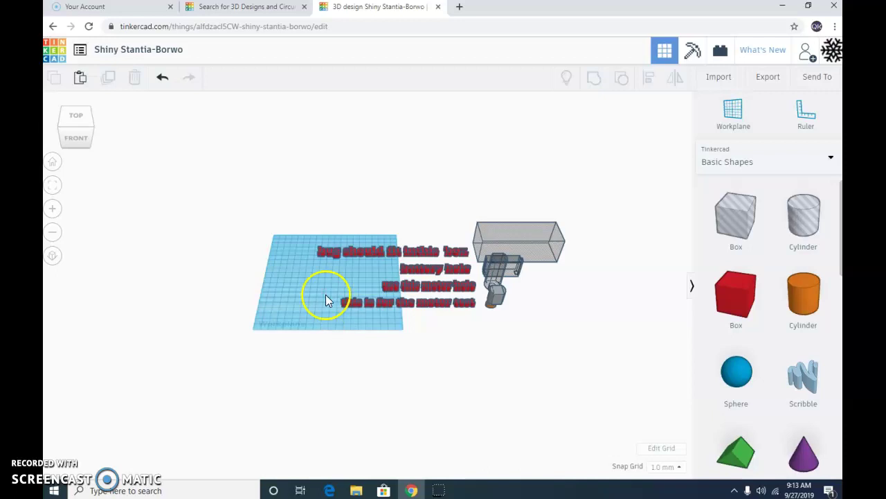
{"action": "left_click_drag", "start_coordinate": [289, 199], "coordinate": [594, 344]}
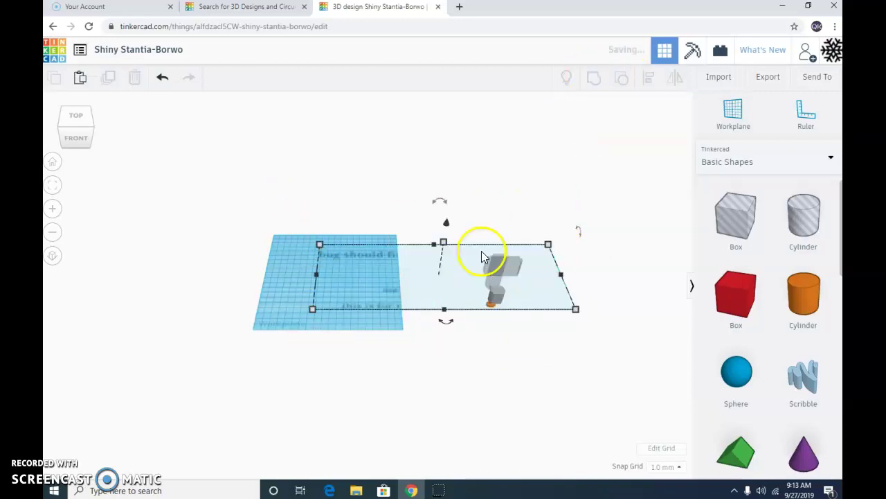
{"action": "left_click", "coordinate": [481, 346]}
{"action": "left_click_drag", "start_coordinate": [484, 270], "coordinate": [367, 182]}
{"action": "left_click", "coordinate": [334, 270]}
Step: Rename the design as My hex bug
{"action": "left_click", "coordinate": [137, 49]}
{"action": "type", "text": "My hex bug"}
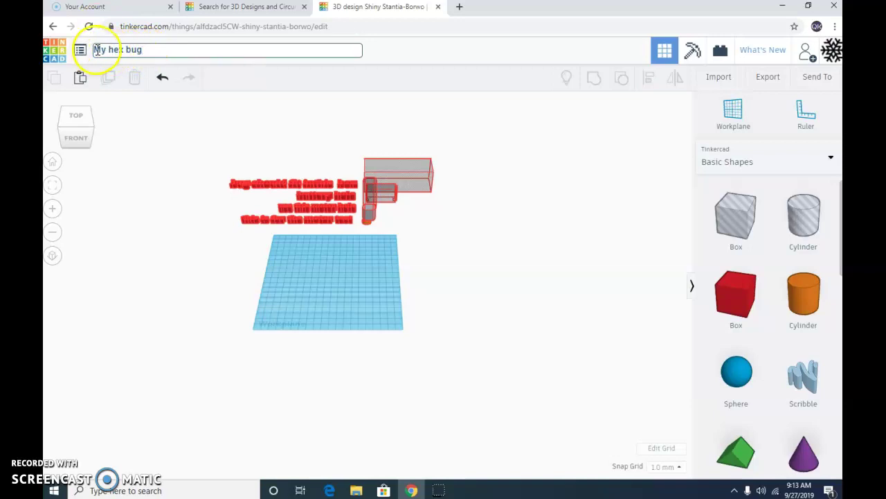
{"action": "left_click", "coordinate": [288, 247]}
Step: Ungroup the hex bug parts and labels behind the workplane
{"action": "right_click_drag", "start_coordinate": [312, 239], "coordinate": [314, 290]}
{"action": "scroll", "coordinate": [311, 168], "scroll_direction": "up", "scroll_amount": 3}
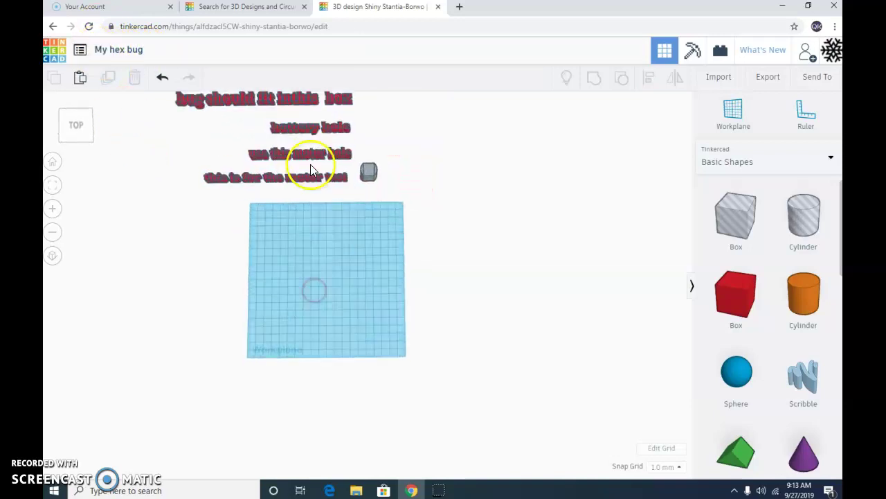
{"action": "right_click_drag", "start_coordinate": [307, 158], "coordinate": [307, 233], "text": "shift"}
{"action": "scroll", "coordinate": [300, 215], "scroll_direction": "down", "scroll_amount": 5}
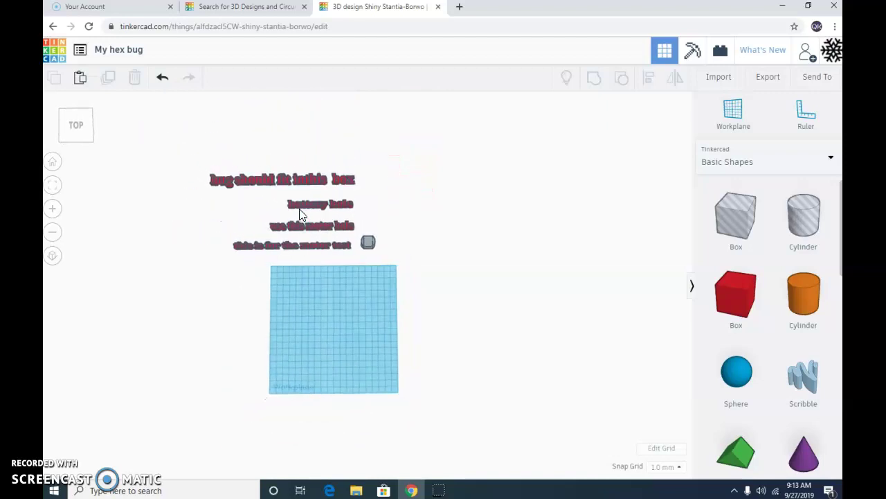
{"action": "left_click", "coordinate": [389, 232]}
{"action": "left_click_drag", "start_coordinate": [243, 176], "coordinate": [510, 301]}
{"action": "left_click", "coordinate": [620, 78]}
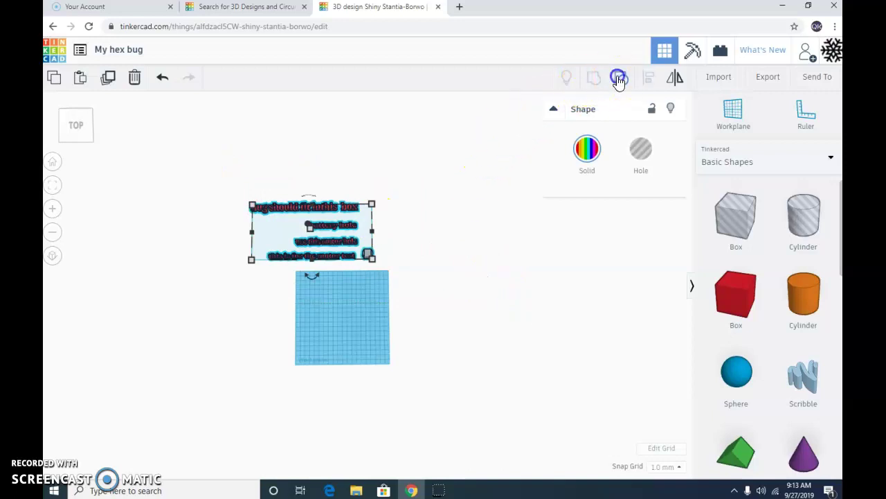
{"action": "left_click", "coordinate": [214, 237]}
{"action": "mouse_move", "coordinate": [212, 238]}
{"action": "right_mouse_down"}
{"action": "mouse_move", "coordinate": [202, 187]}
{"action": "mouse_move", "coordinate": [217, 190]}
{"action": "mouse_move", "coordinate": [215, 227]}
{"action": "right_mouse_up"}
{"action": "right_click_drag", "start_coordinate": [307, 293], "coordinate": [363, 258]}
{"action": "scroll", "coordinate": [363, 253], "scroll_direction": "up", "scroll_amount": 4}
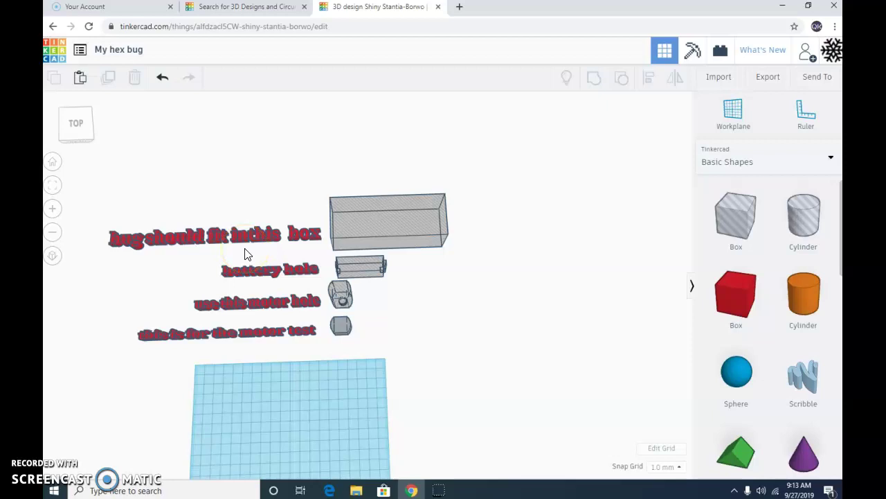
{"action": "right_click_drag", "start_coordinate": [327, 368], "coordinate": [319, 337]}
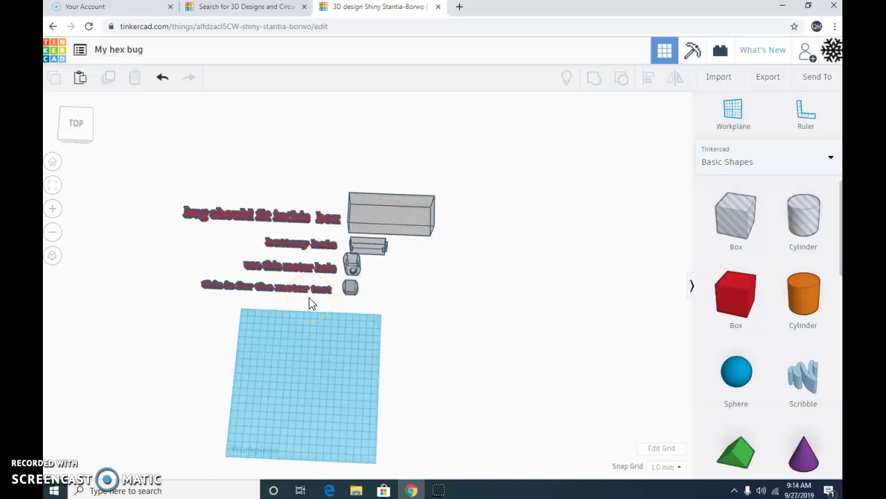
{"action": "right_click_drag", "start_coordinate": [313, 355], "coordinate": [331, 327]}
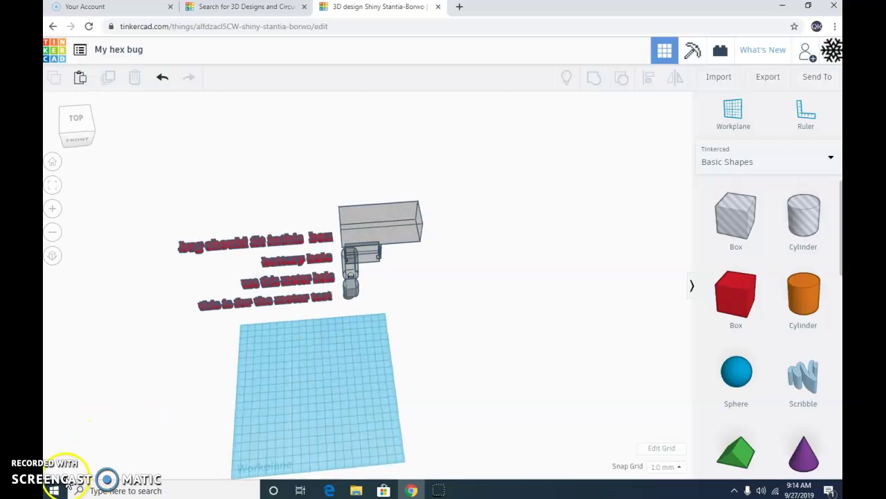